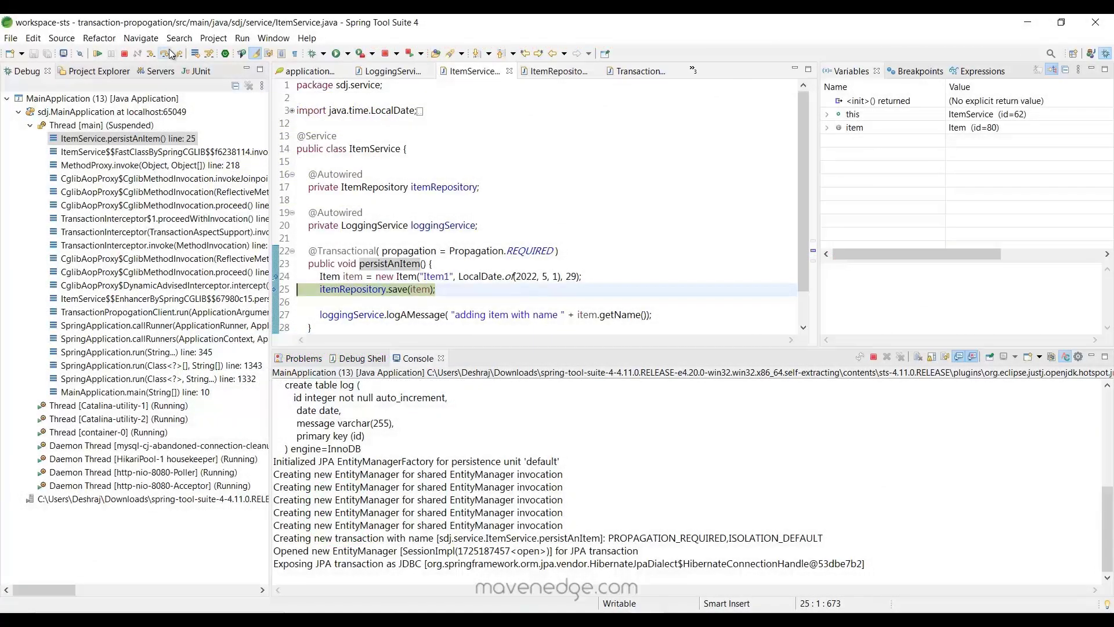
# - Step over the item save() call in the debug session
pyautogui.press('F6')
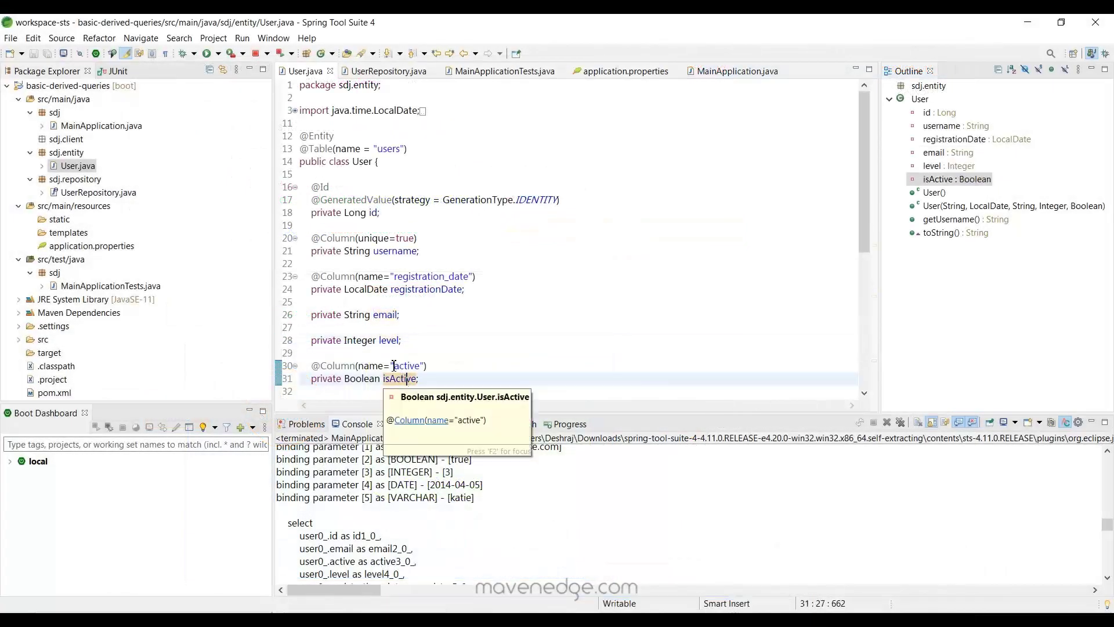
# - Review the derived query methods in UserRepository.java
pyautogui.click(388, 71)
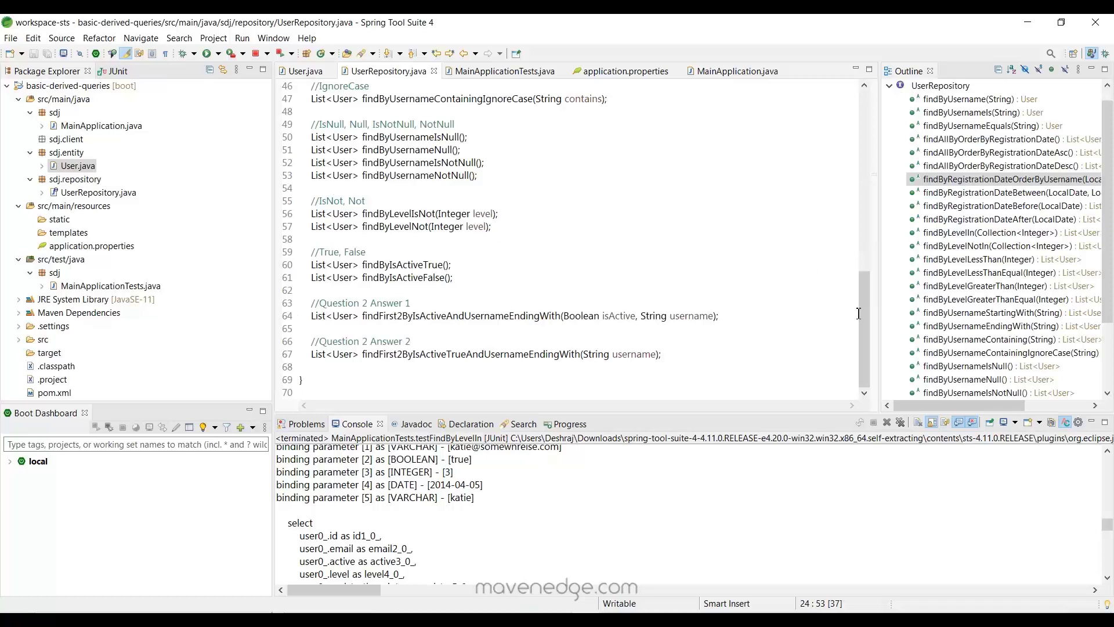
pyautogui.moveTo(859, 313); pyautogui.dragTo(858, 113)
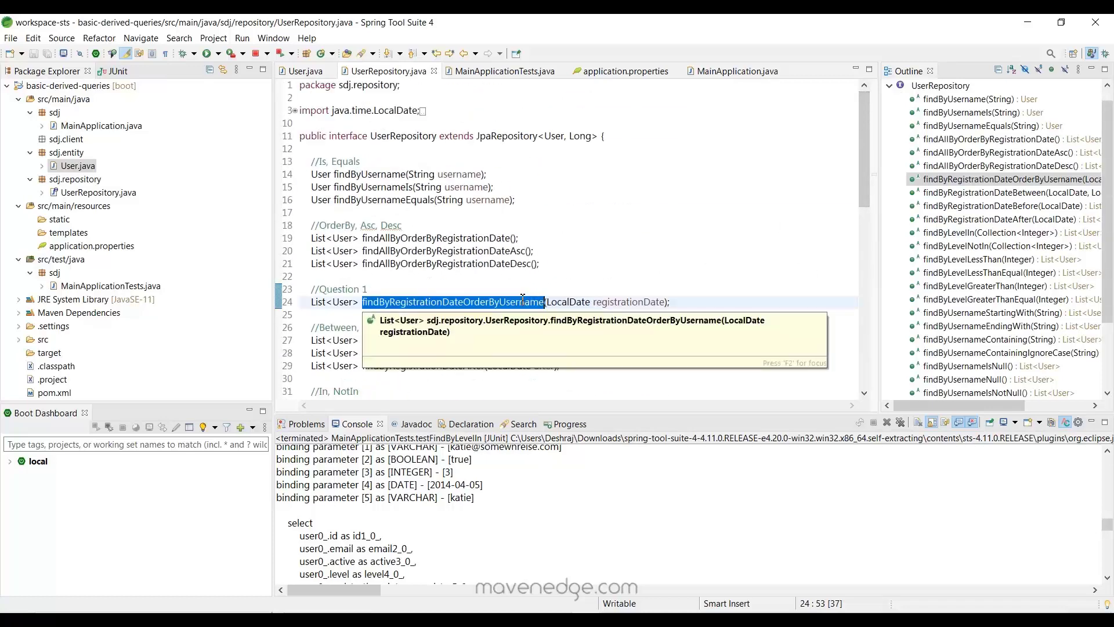
pyautogui.click(481, 94)
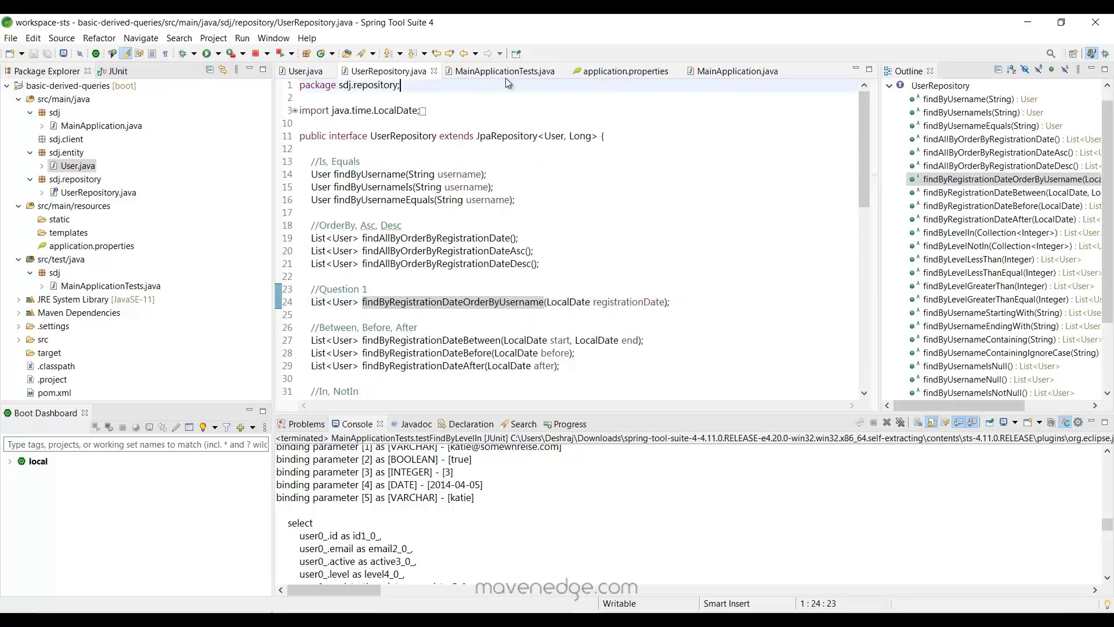
# - Review the auditing test and step past the first bookRepository.save(book)
pyautogui.click(504, 71)
pyautogui.moveTo(865, 198); pyautogui.dragTo(866, 104)
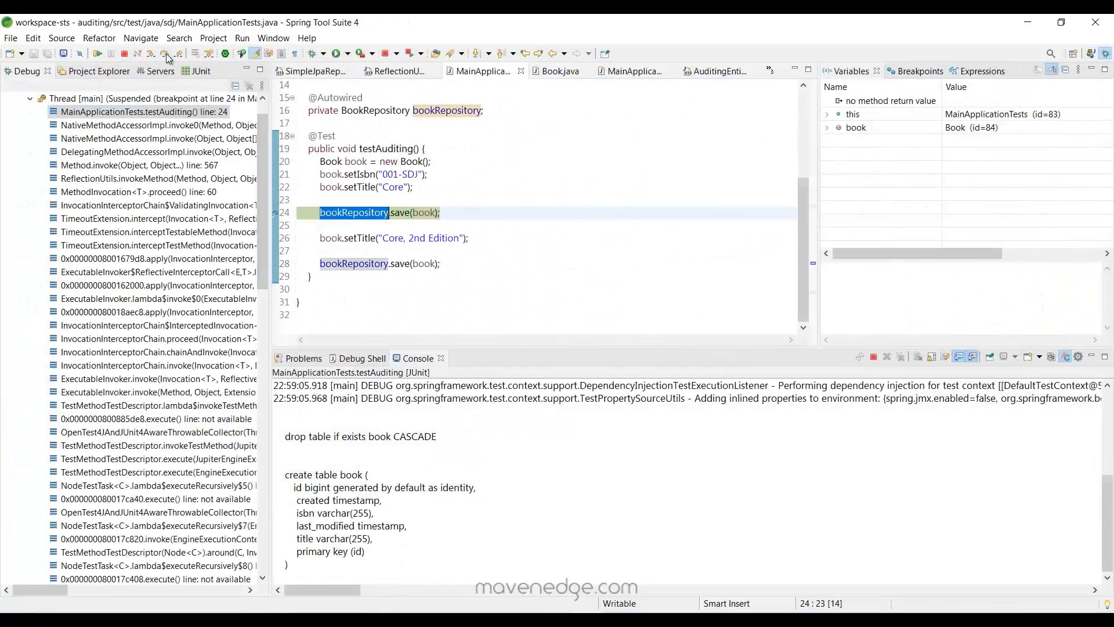
pyautogui.press('F6')
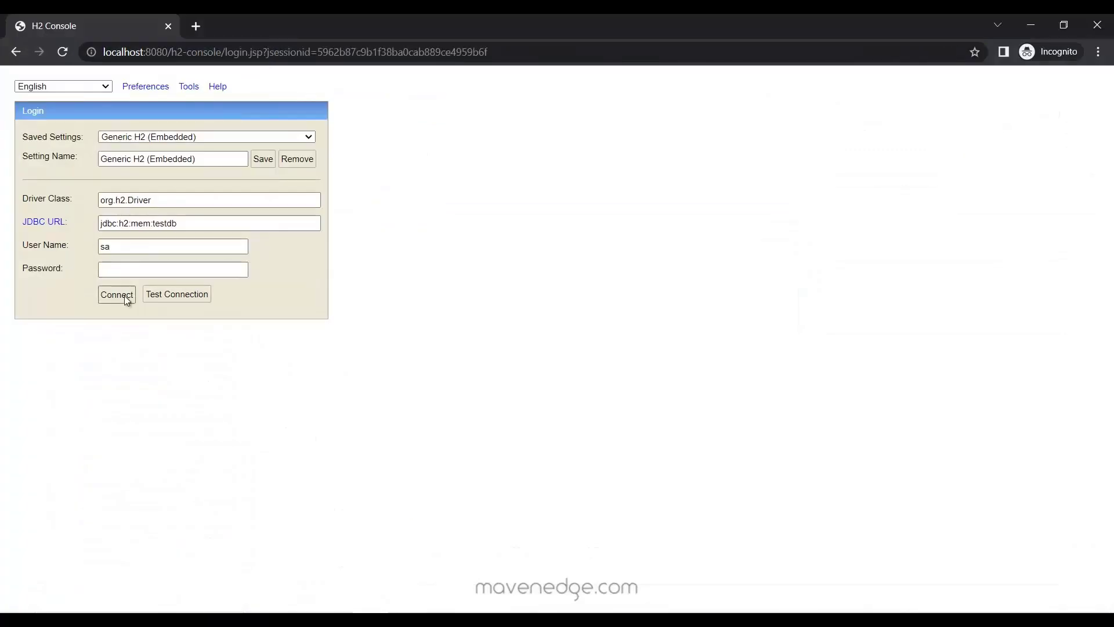
# - Connect to testdb and run SELECT * FROM BOOK to list its rows
pyautogui.click(117, 294)
pyautogui.write('SELECT * FROM BOOK')
pyautogui.click(159, 104)
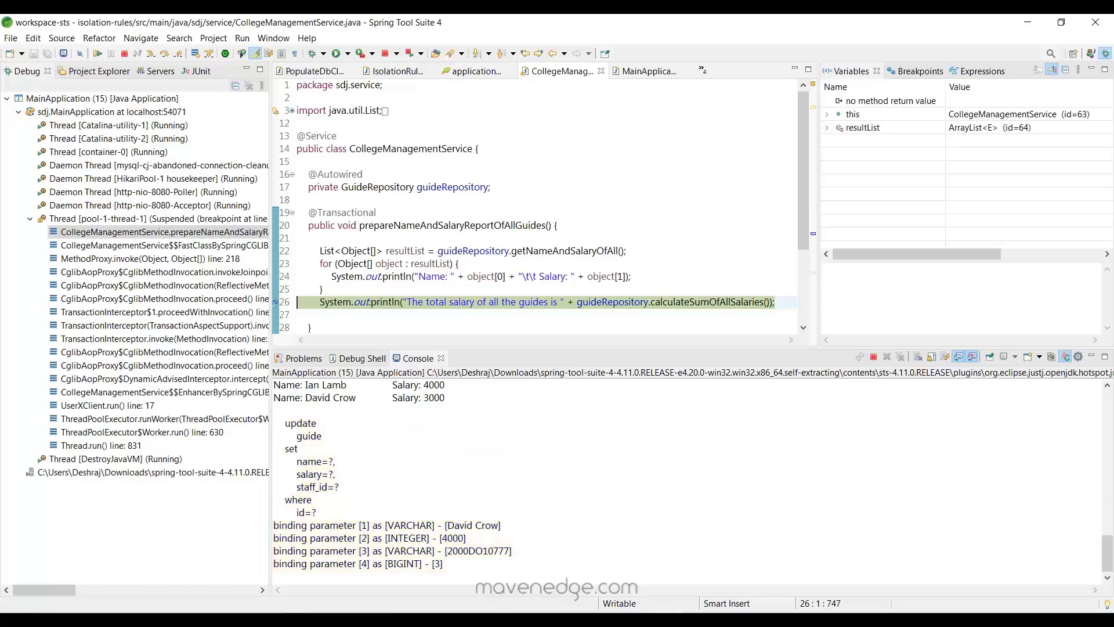
# - Switch to HeidiSQL and refresh the testdb.guide table data
pyautogui.hotkey('alt', 'Tab')
pyautogui.click(962, 314)
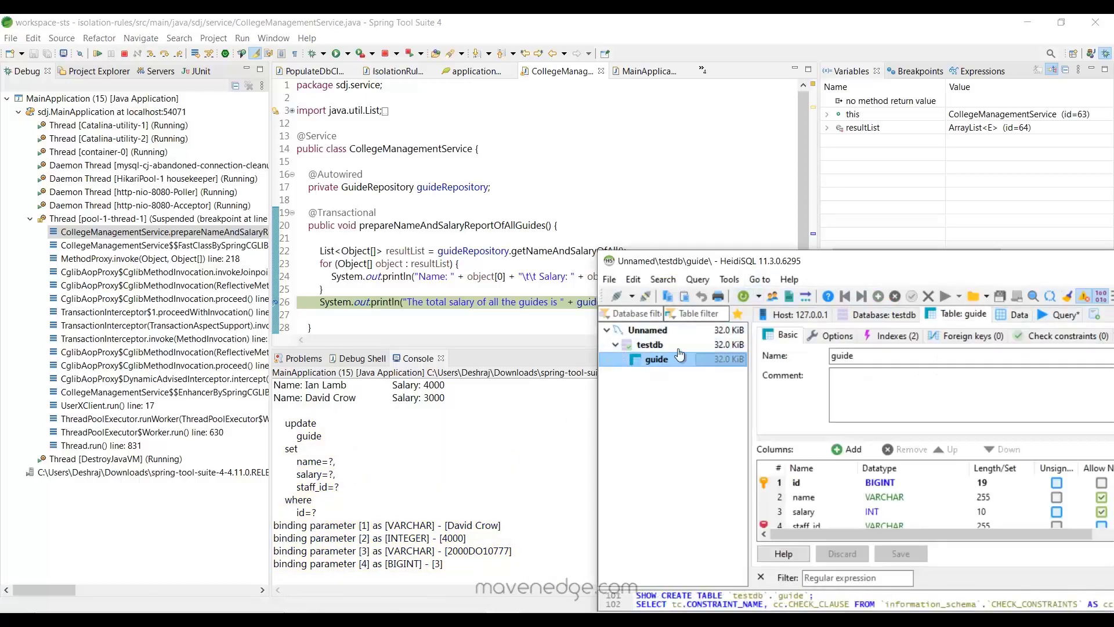